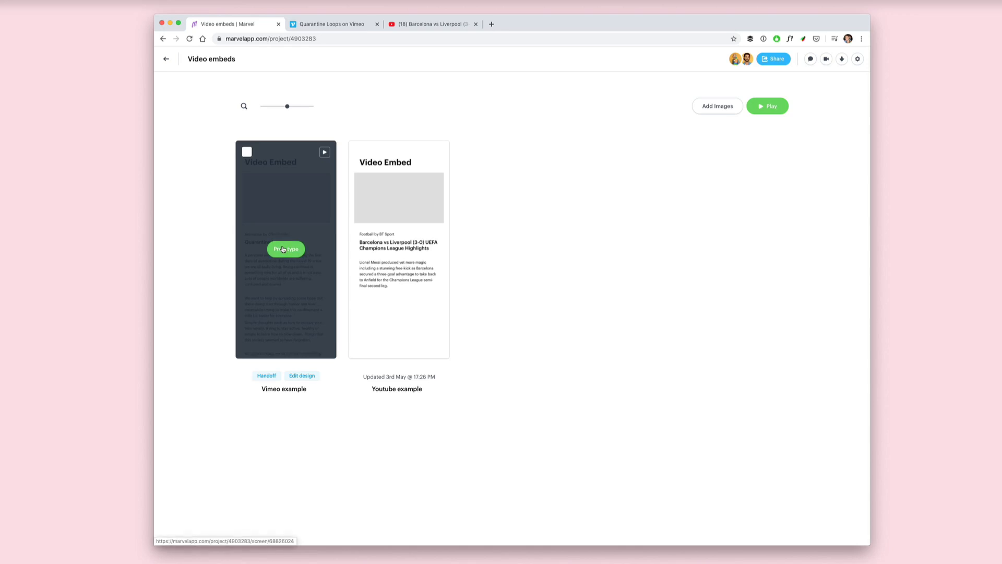
Draw a hotspot covering the grey video placeholder on the Vimeo example screen
click(287, 249)
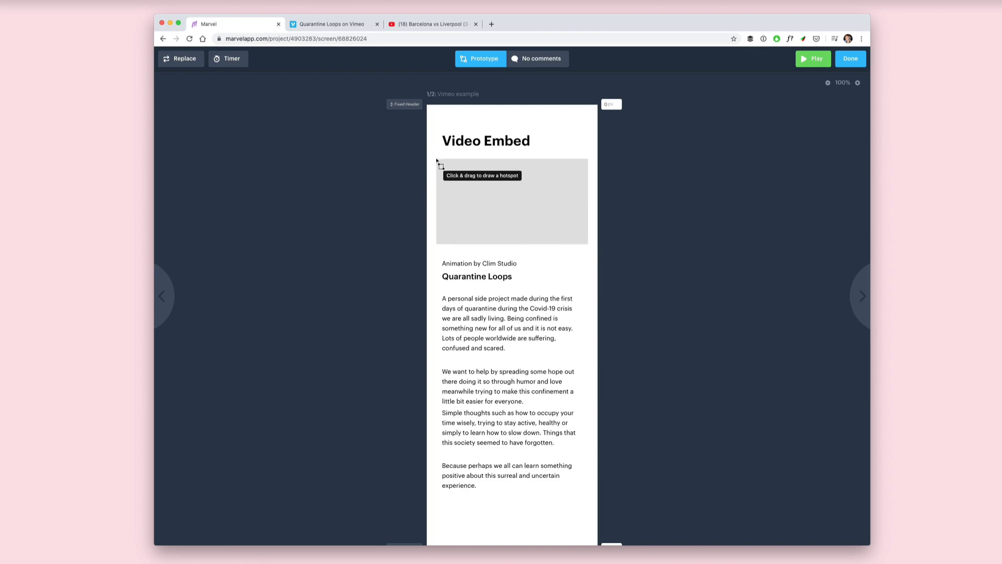
drag(436, 159, 555, 232)
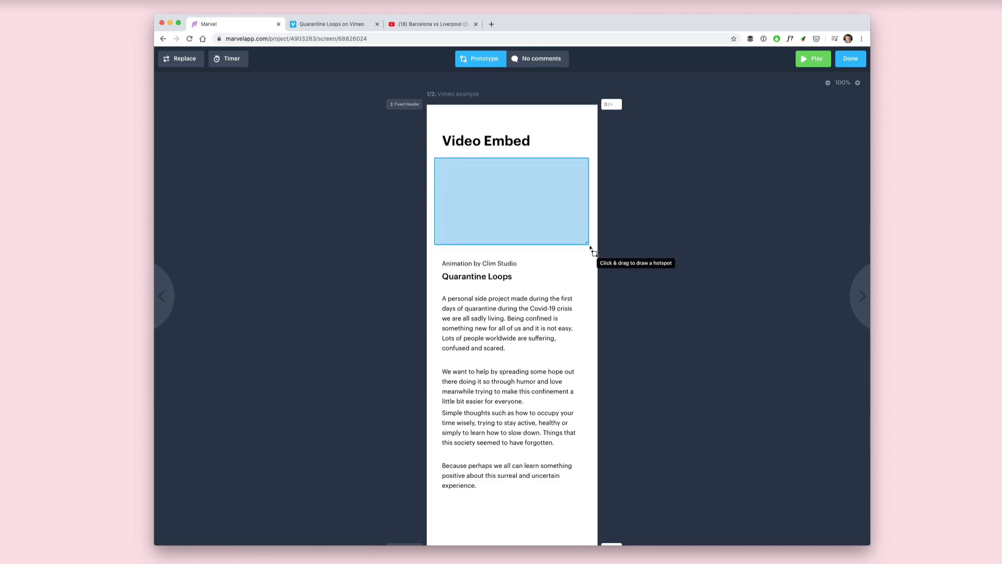
drag(554, 232, 591, 250)
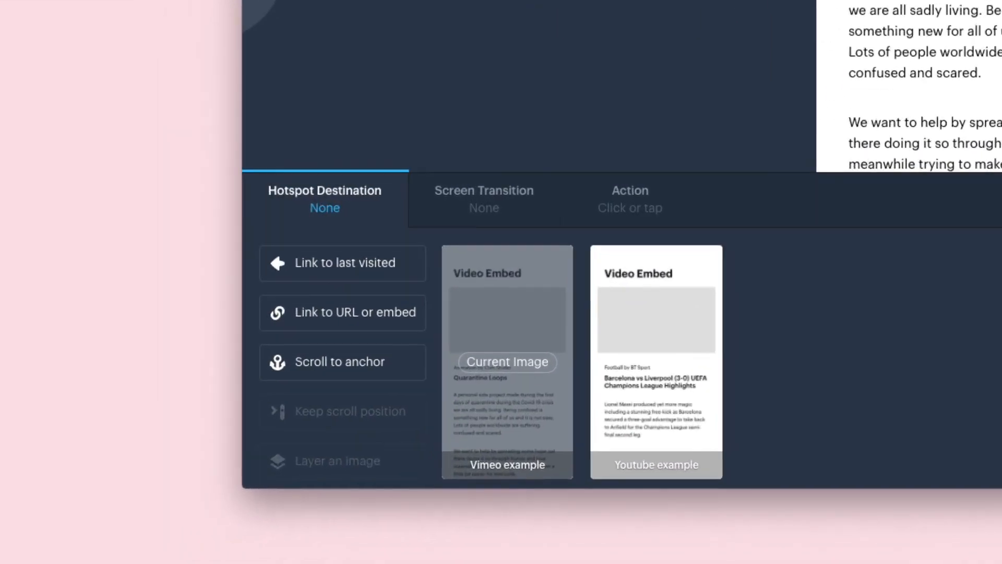
Set the hotspot's link type to Embed and bring up the Quarantine Loops Vimeo page
click(342, 300)
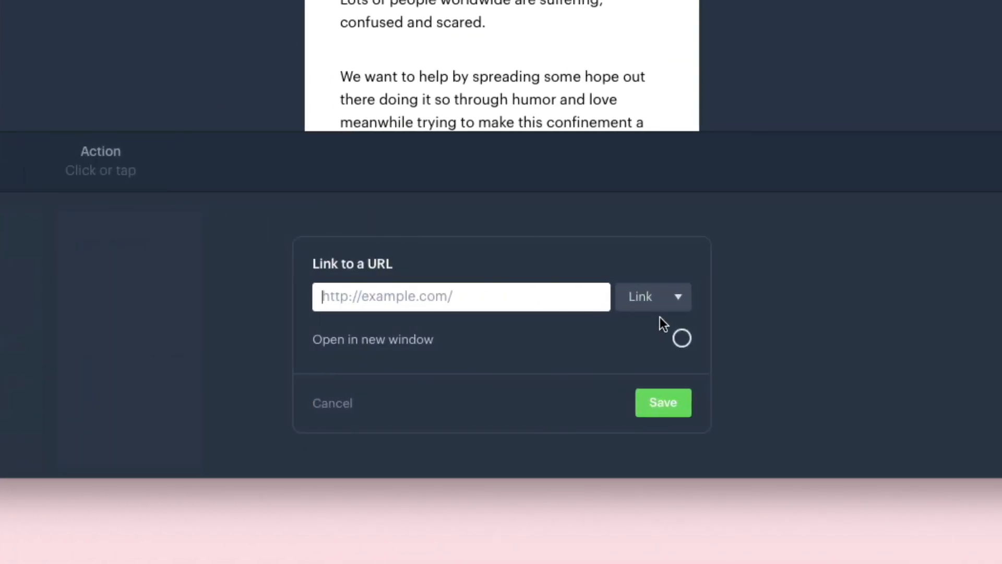
click(664, 306)
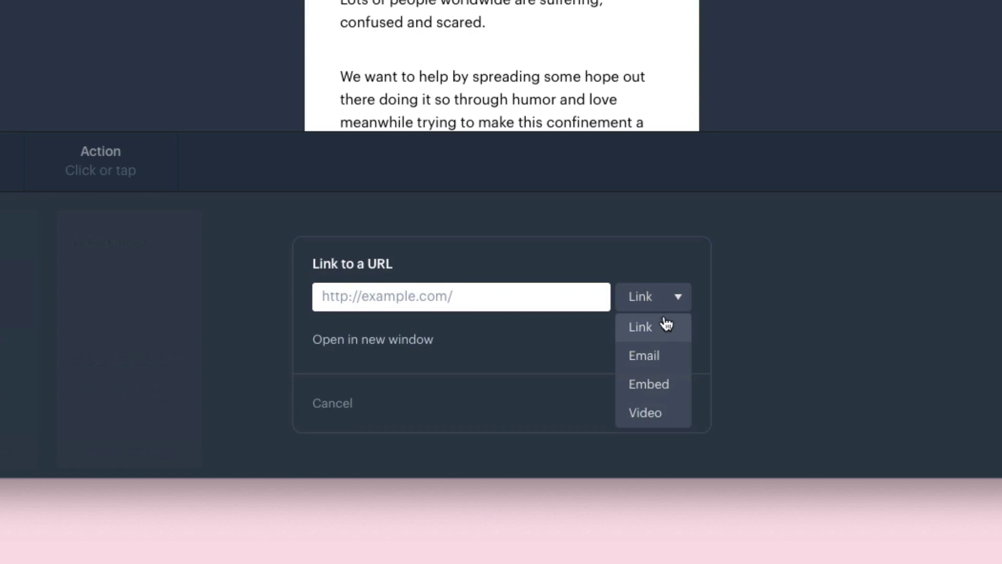
click(649, 384)
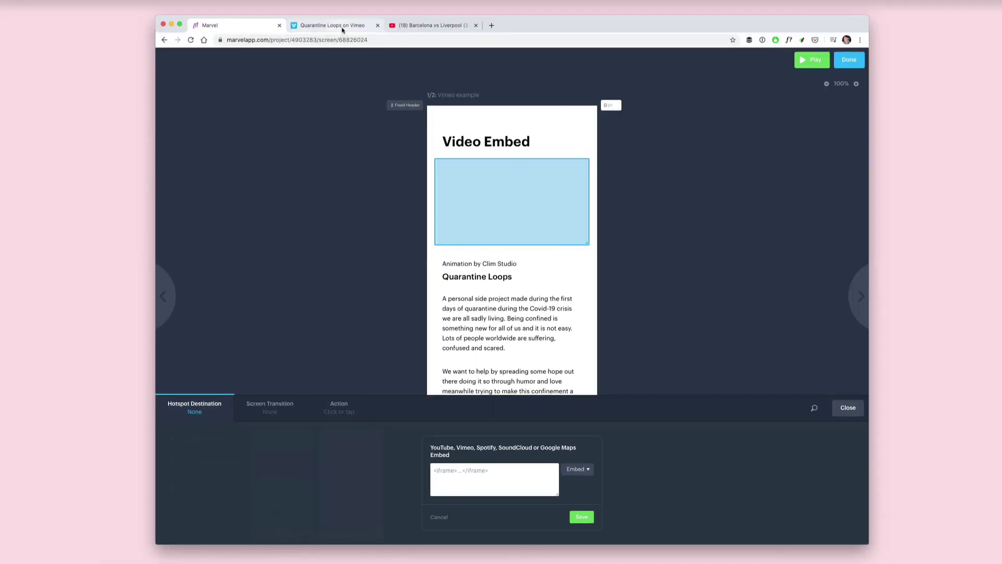
click(342, 26)
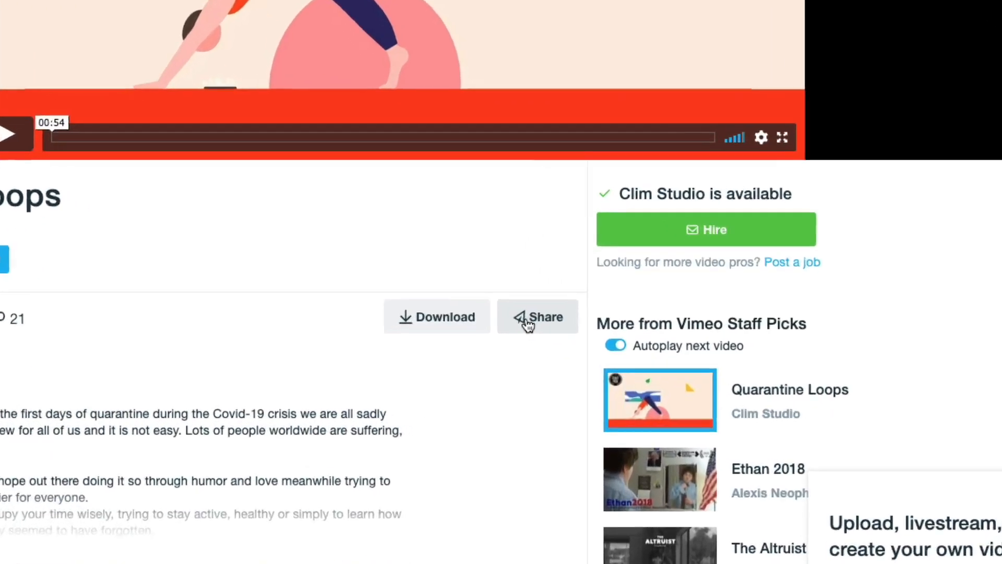
Copy the Quarantine Loops embed code with 'Show text link underneath' turned off
click(560, 354)
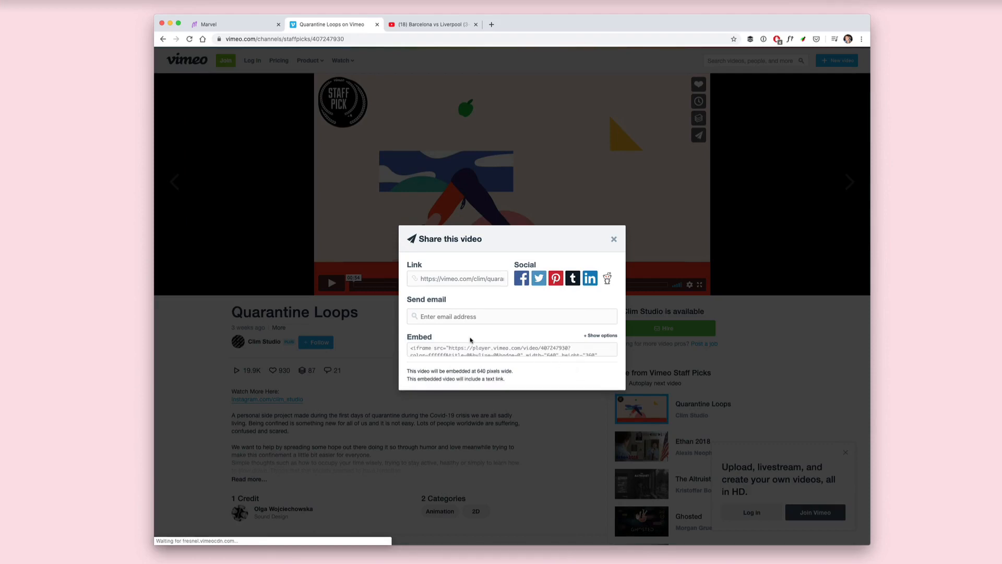
click(489, 354)
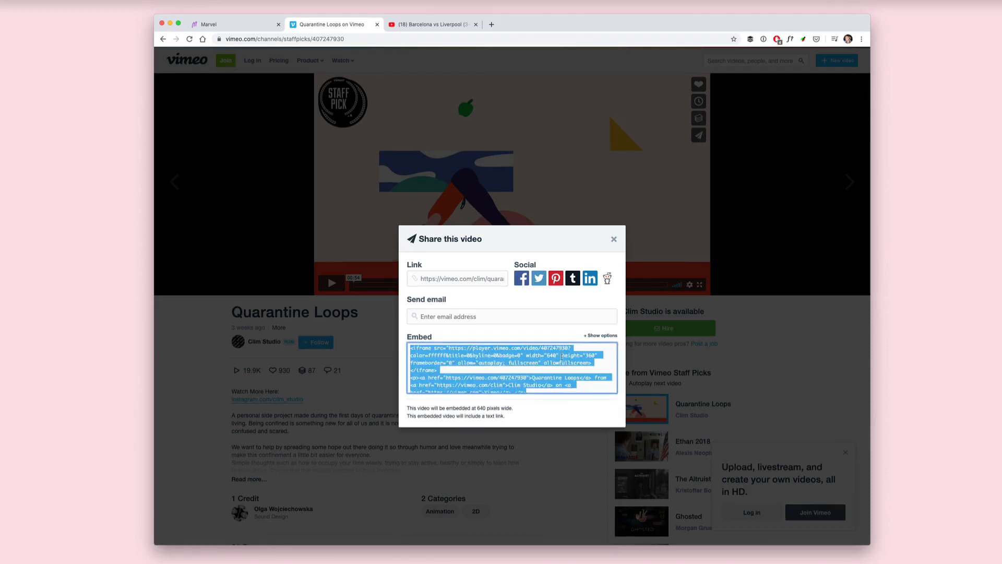
click(602, 298)
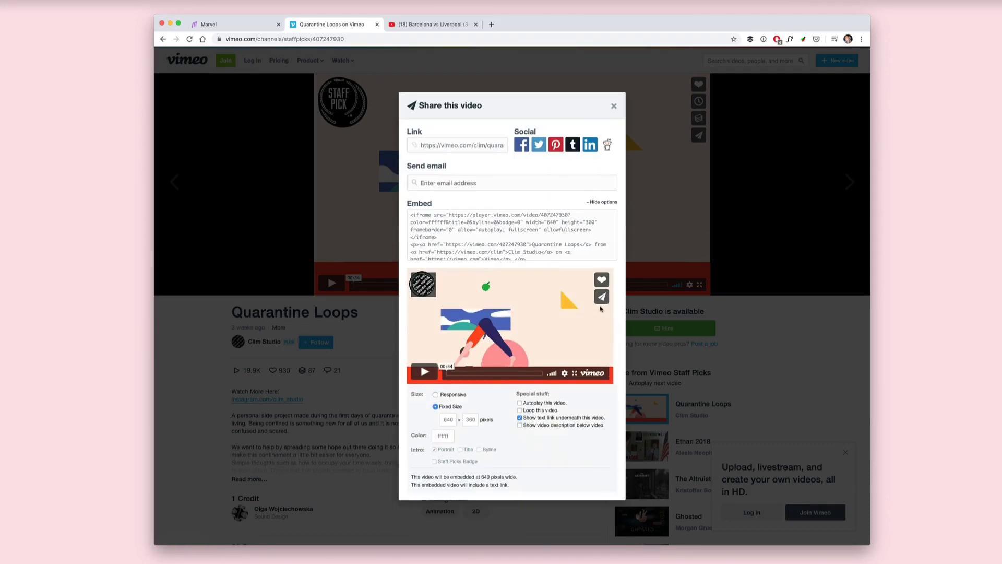
click(519, 418)
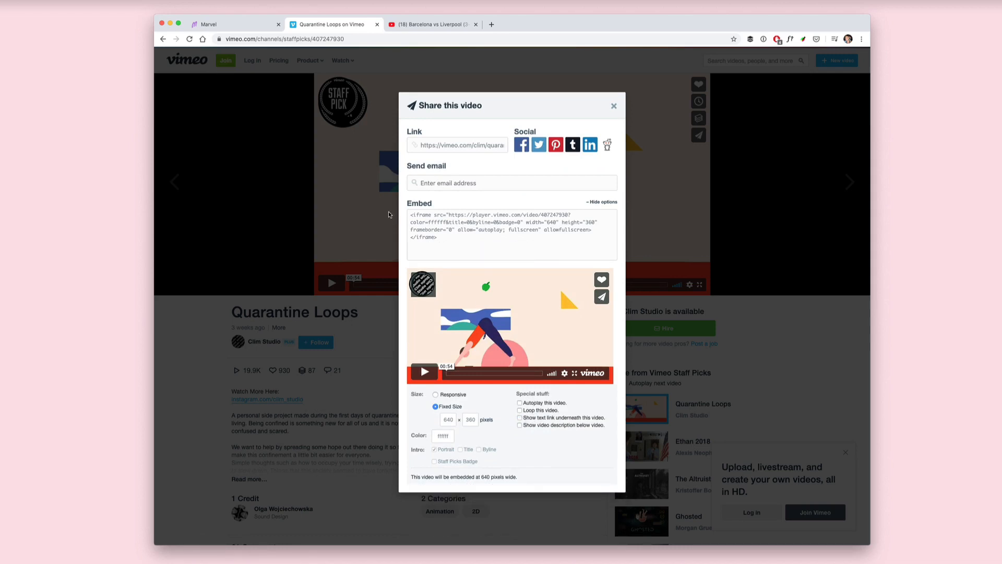
click(510, 228)
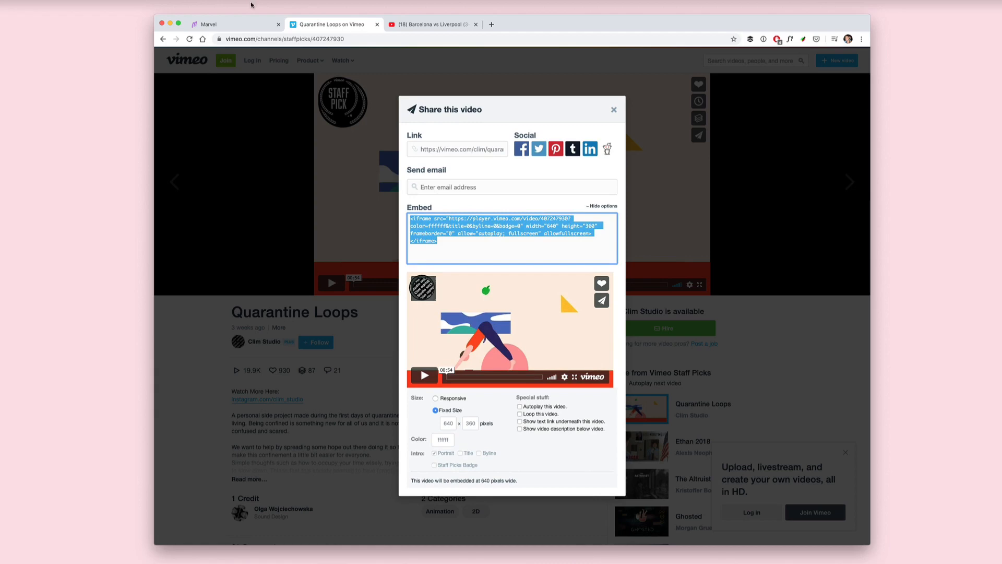
Paste the Vimeo embed code into the Marvel hotspot and save it as the destination
click(209, 23)
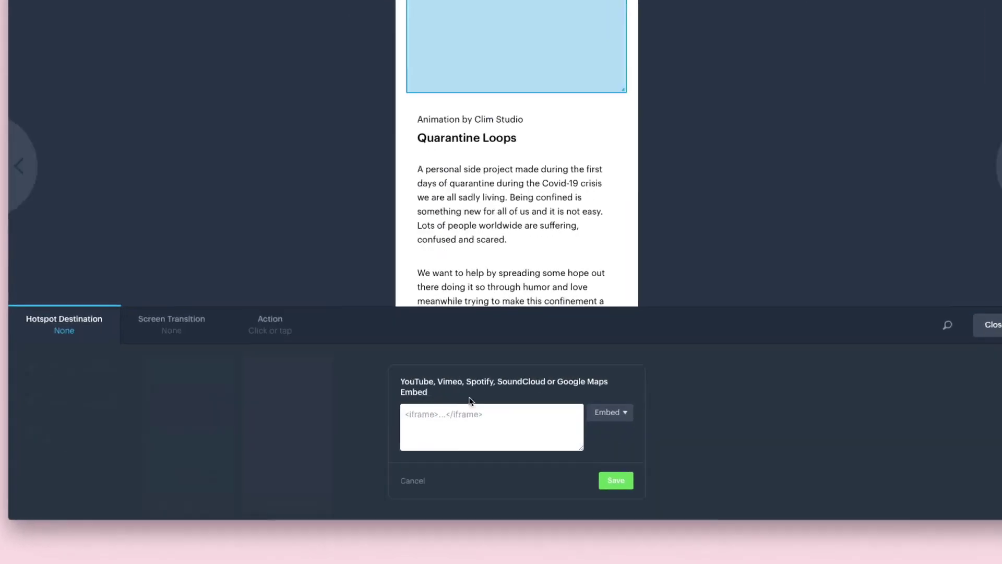
click(462, 419)
key(ctrl+v)
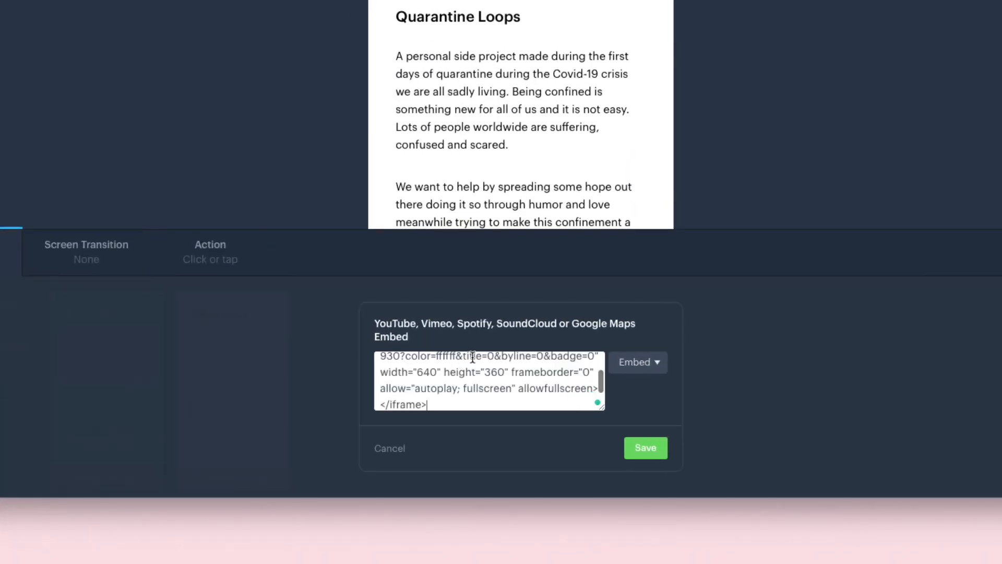
click(645, 448)
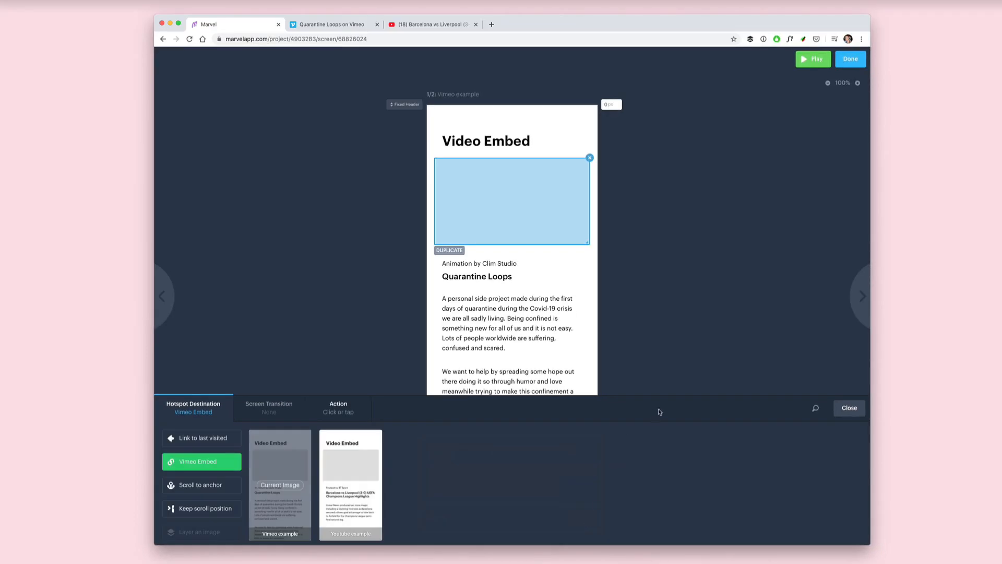
Preview the prototype and start the embedded Quarantine Loops video playing
click(815, 58)
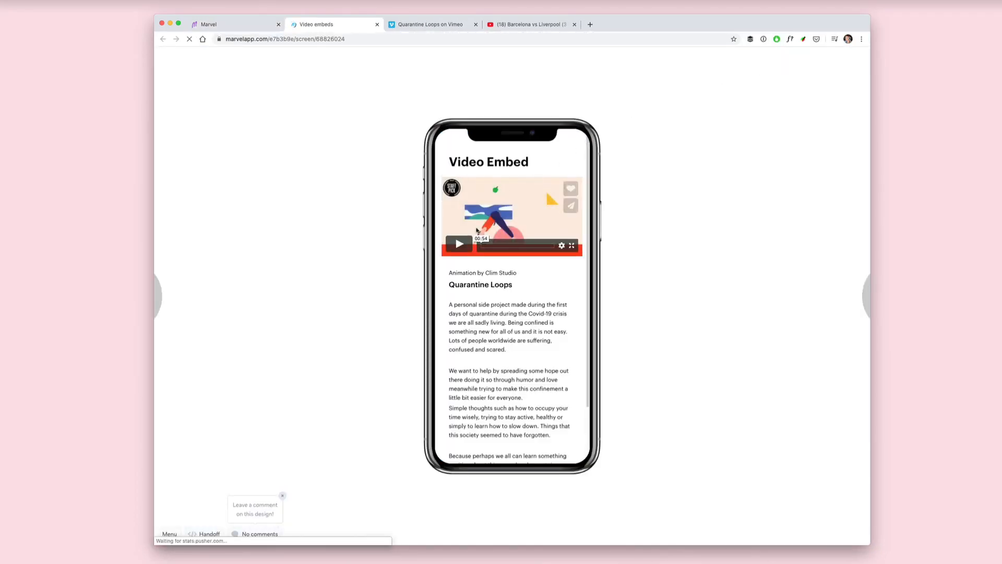
click(458, 245)
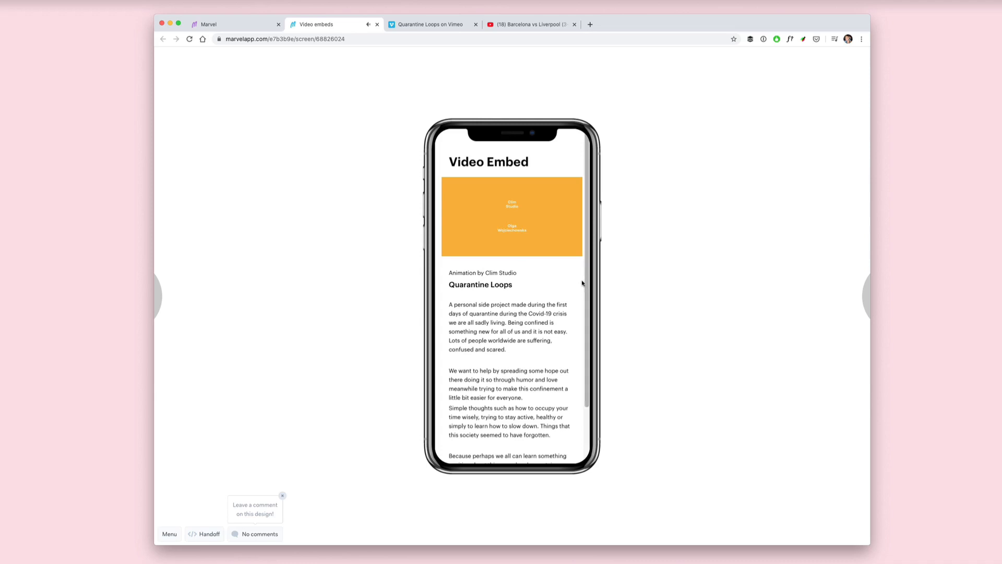
Return to the editor and draw a hotspot over the YouTube example screen's video placeholder
click(376, 24)
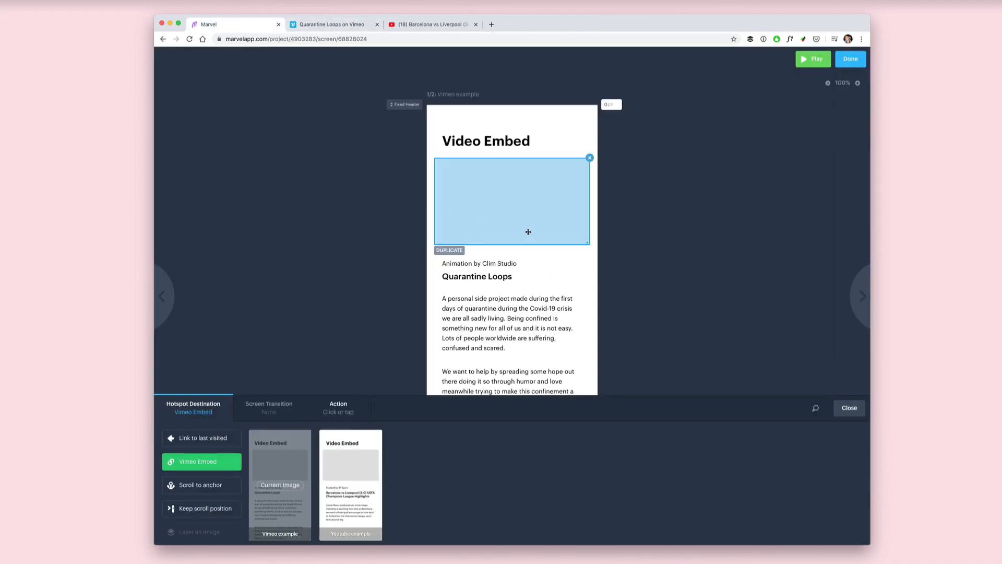
click(861, 295)
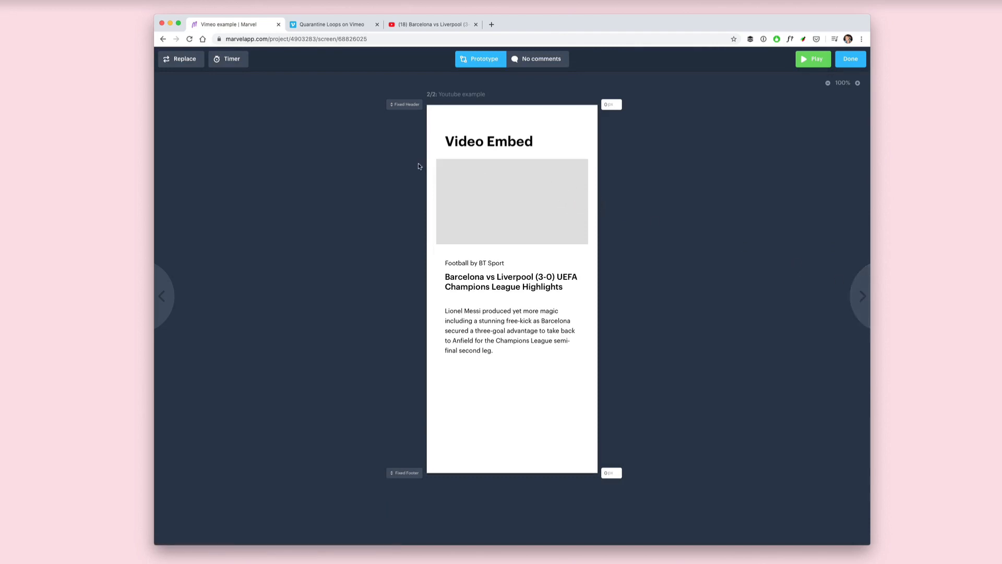
drag(437, 160, 593, 249)
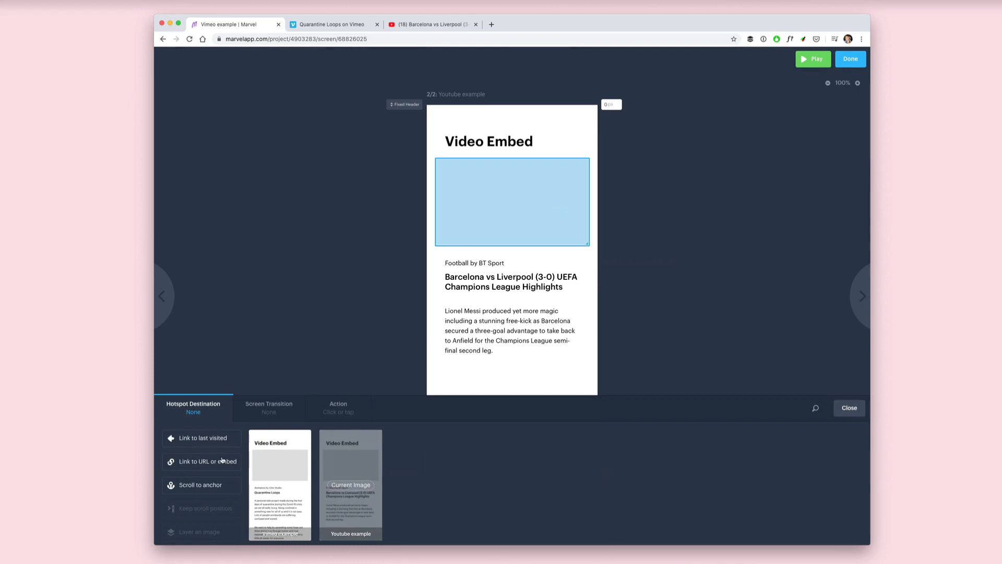
Link the hotspot to an external address with the Embed link type
click(223, 460)
click(569, 468)
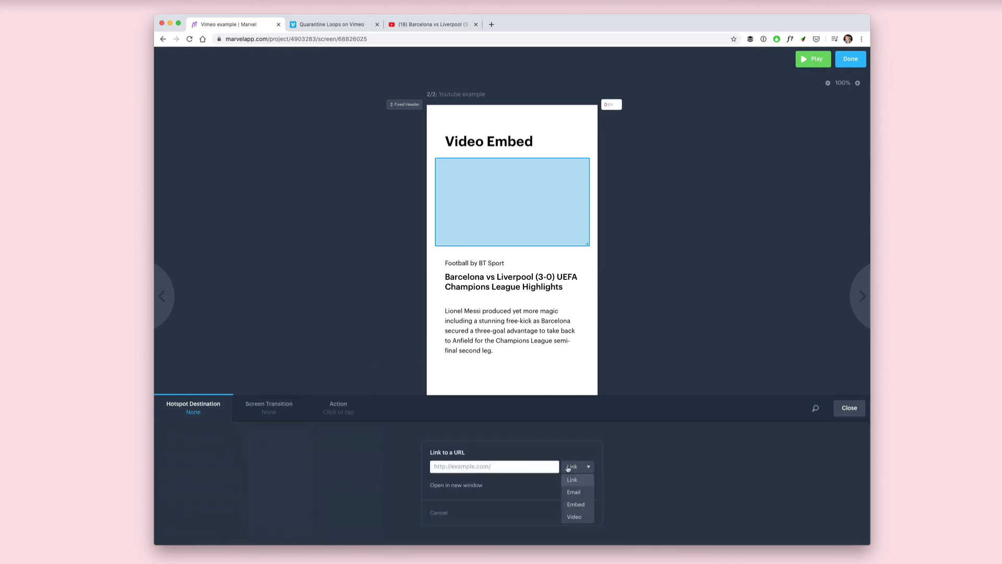
click(576, 507)
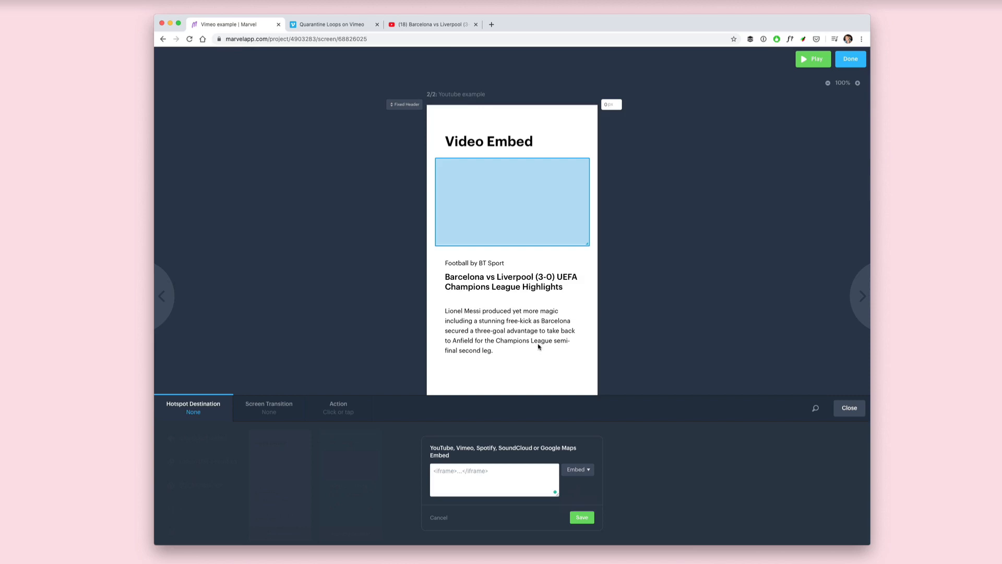
Select the Barcelona vs Liverpool iframe embed code from YouTube's Share panel
click(435, 24)
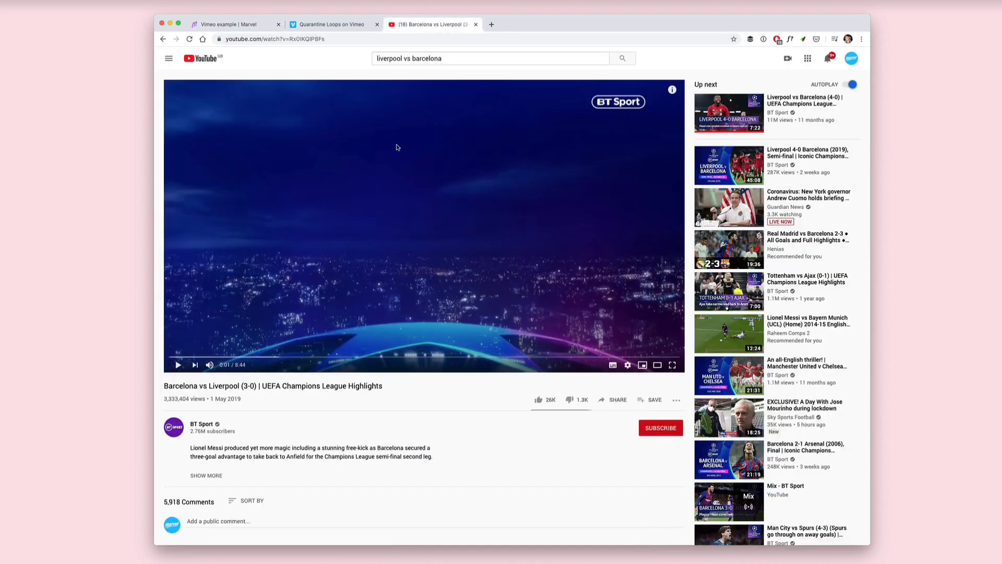
click(613, 400)
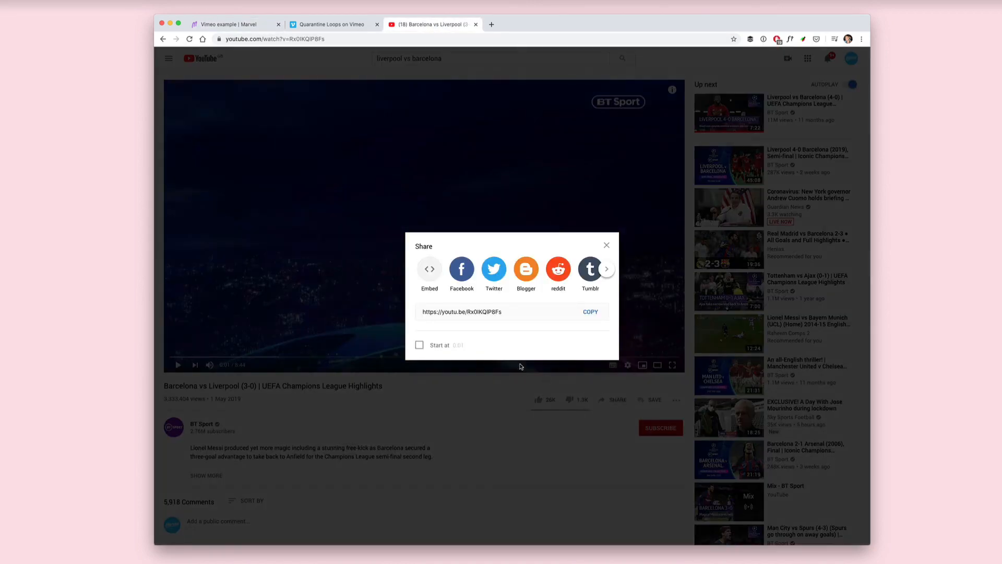
click(429, 268)
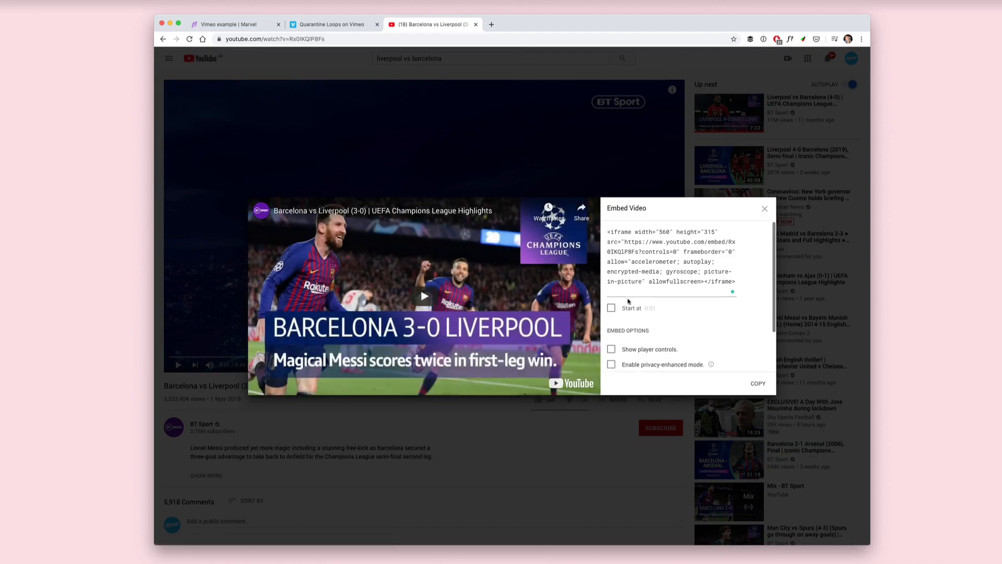
scroll(623, 281, down, 3)
scroll(629, 283, up, 3)
click(628, 281)
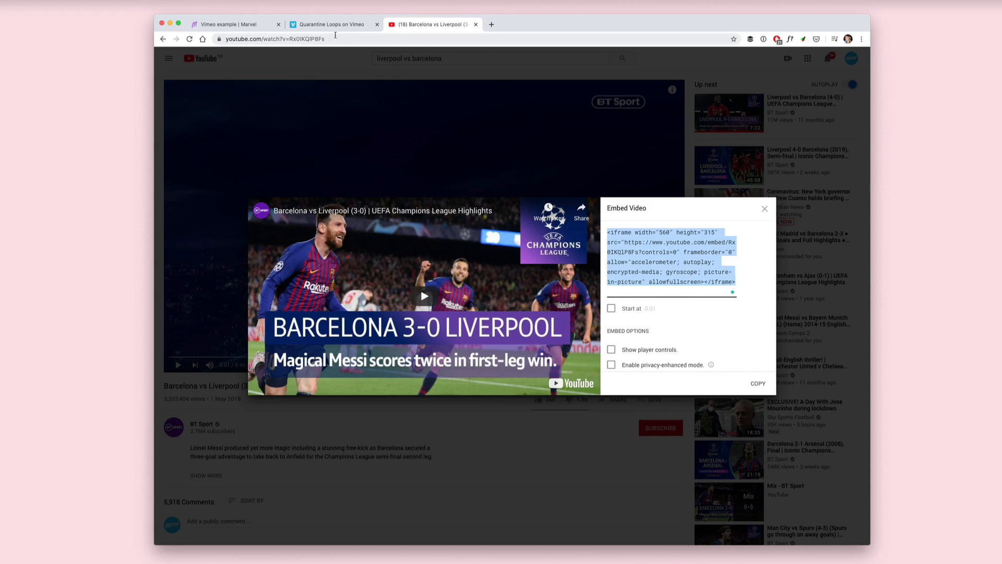
Paste the YouTube embed code into the Marvel hotspot's embed field
click(235, 24)
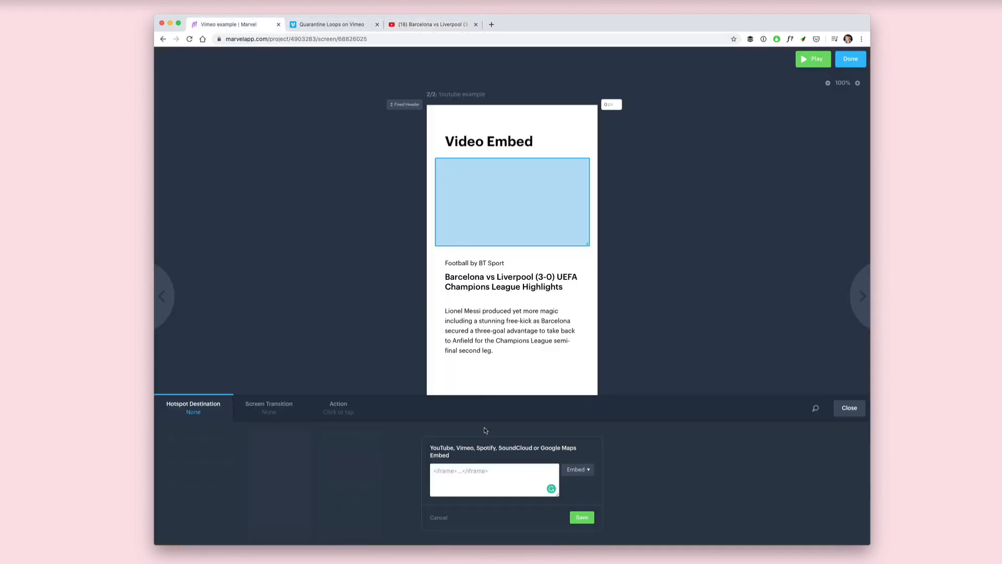
key(super+v)
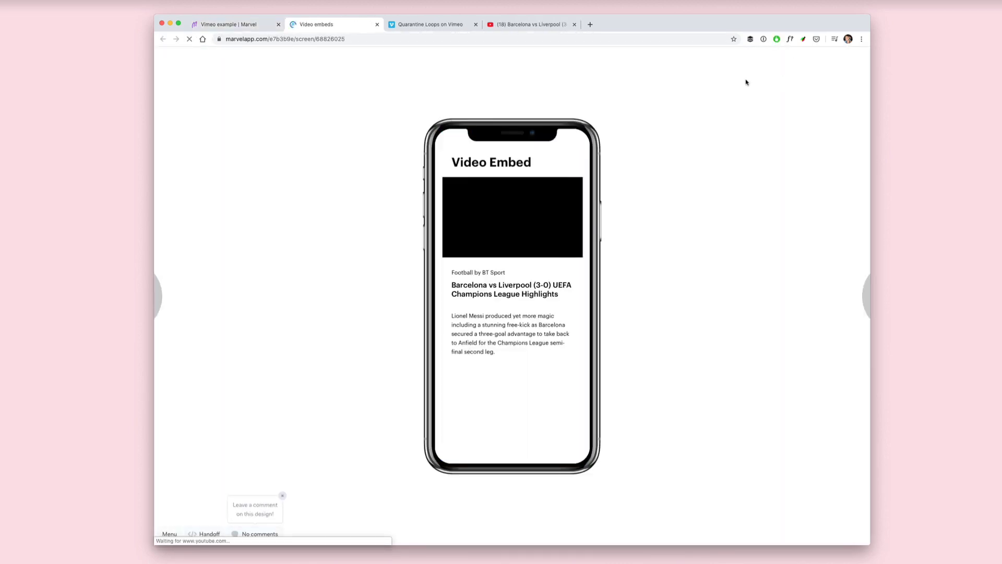
Play the embedded Barcelona vs Liverpool video, then return to the editor
click(514, 219)
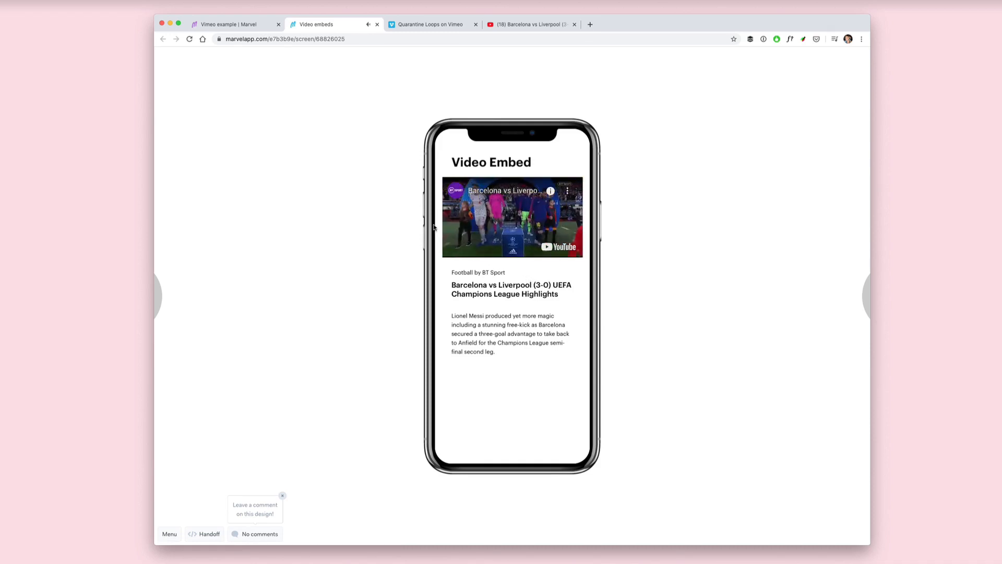
click(229, 25)
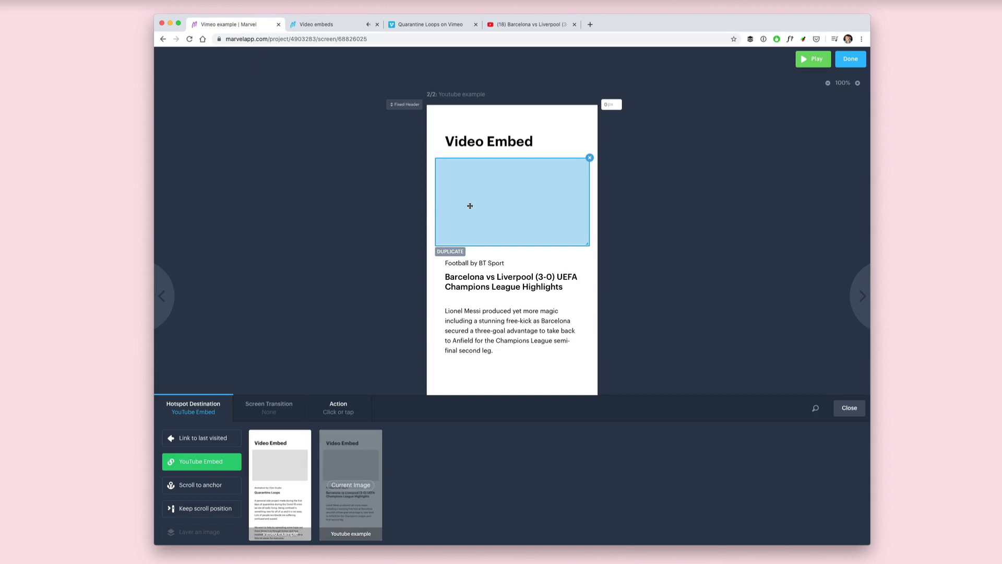
Add a small hotspot on the video linking to the Vimeo example screen
click(850, 407)
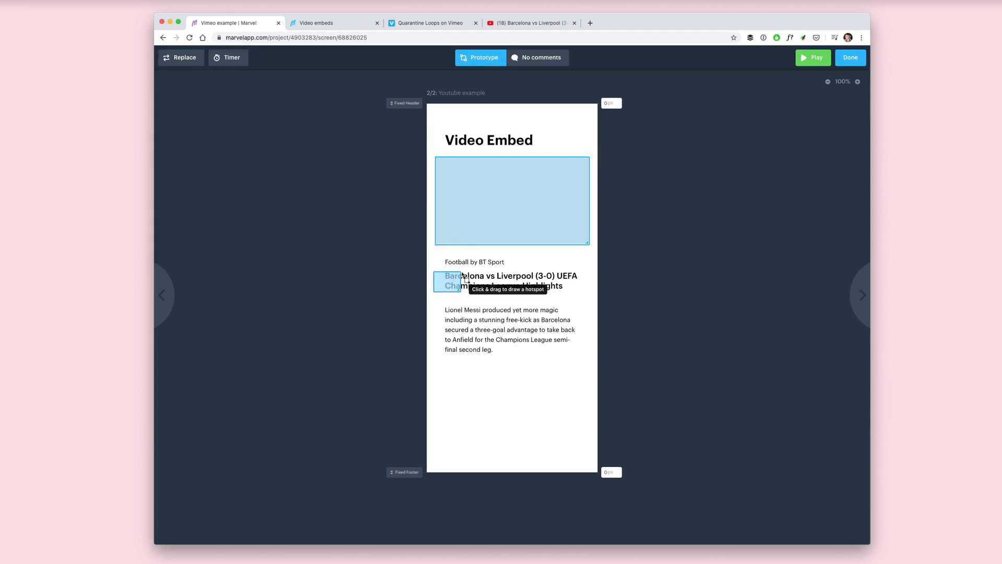
mouse_move(435, 273)
mouse_down()
mouse_move(452, 289)
mouse_move(454, 231)
mouse_up()
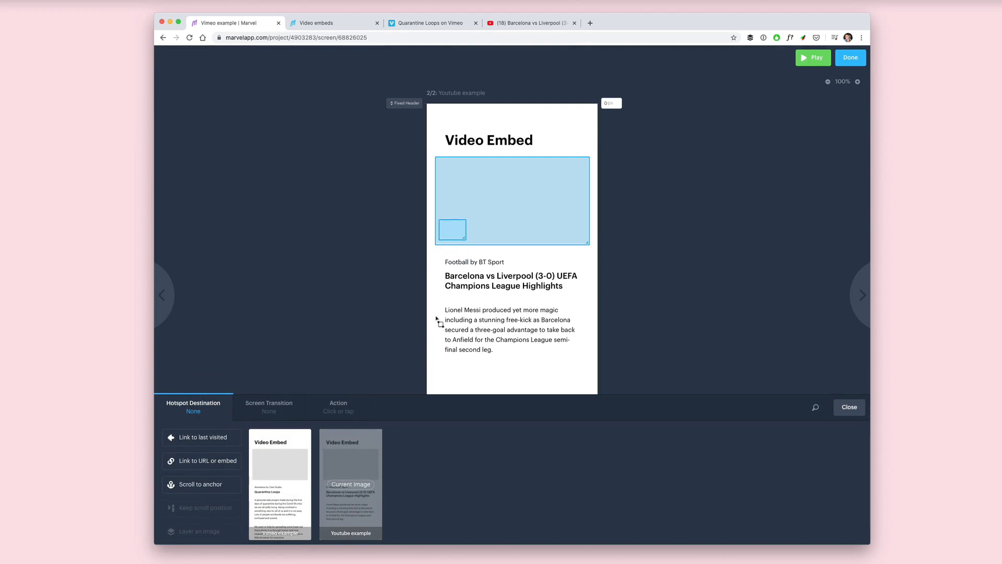
click(271, 471)
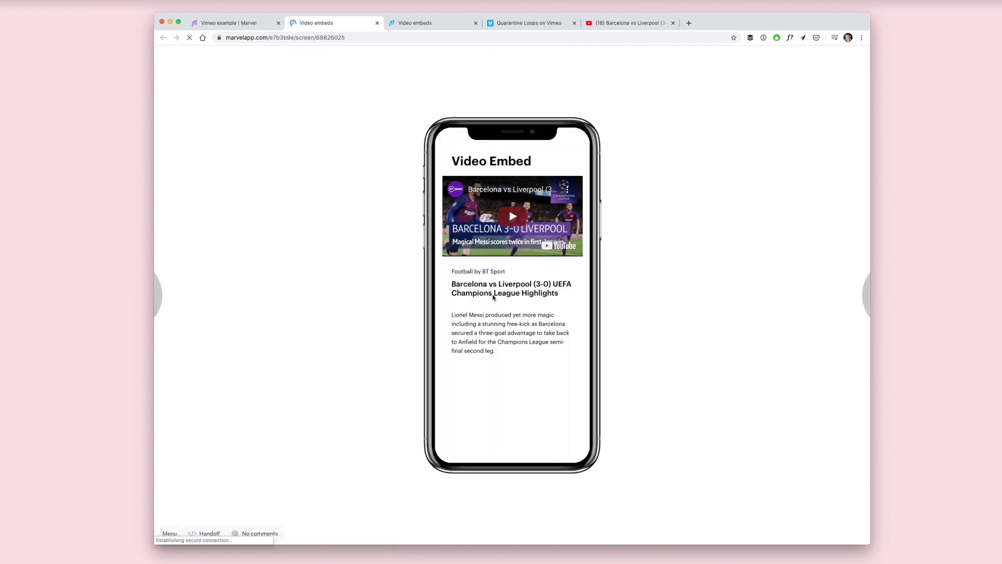
Play the YouTube video in preview, then move to the Vimeo example screen
click(536, 249)
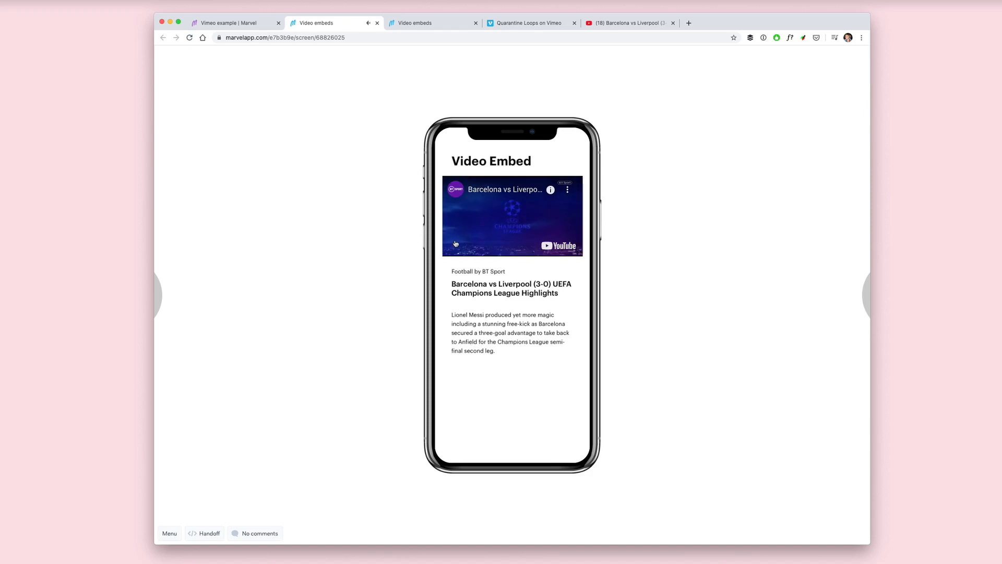
key(Right)
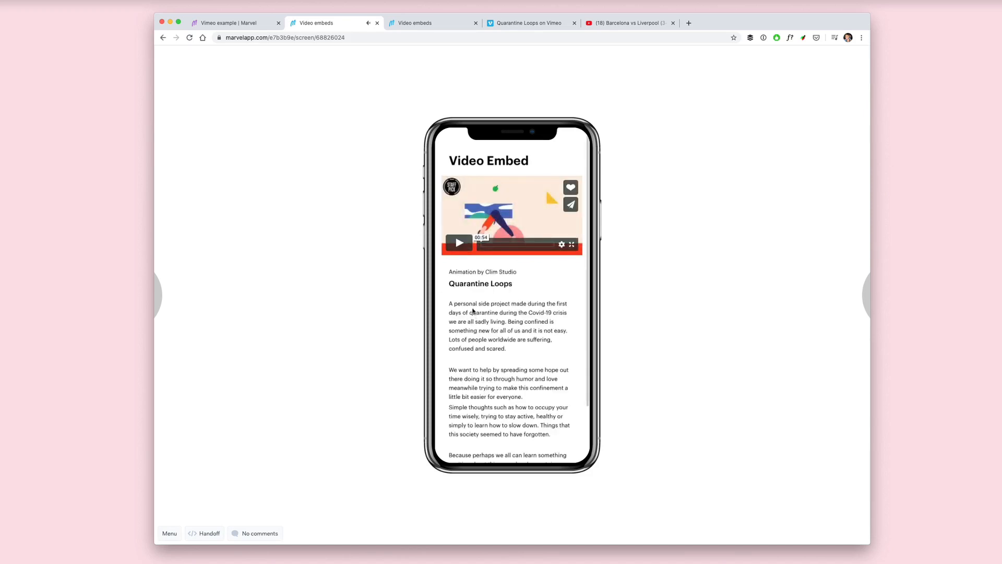